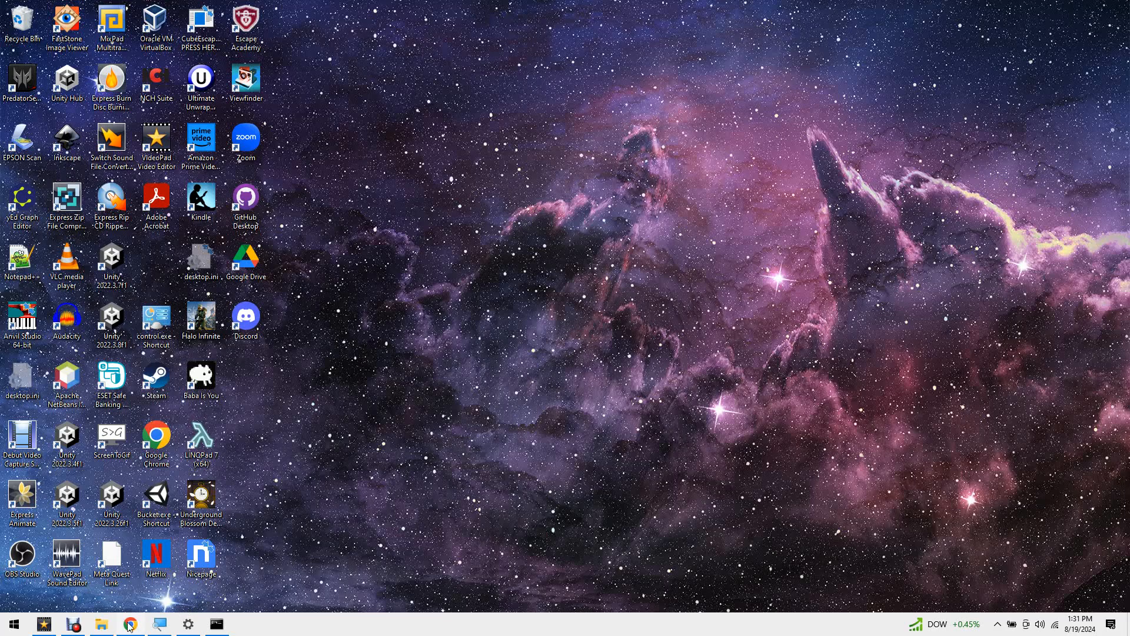
- Switch to Chrome, go to code.visualstudio.com and download the Visual Studio Code installer for Windows
mouse_move(131, 625)
click(124, 601)
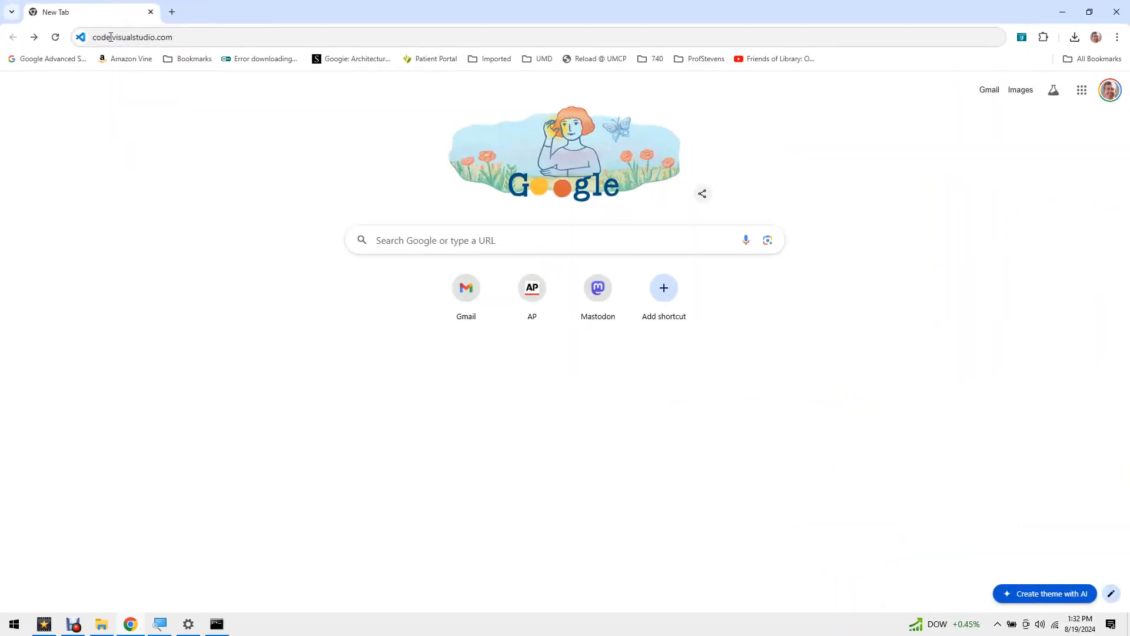
click(234, 40)
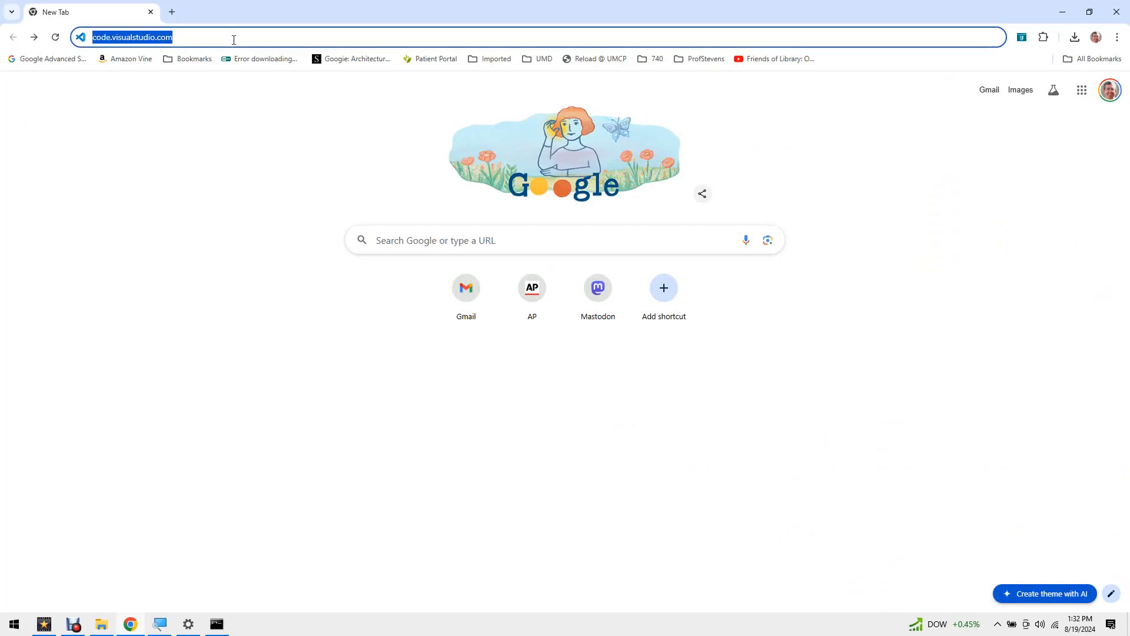
key(Return)
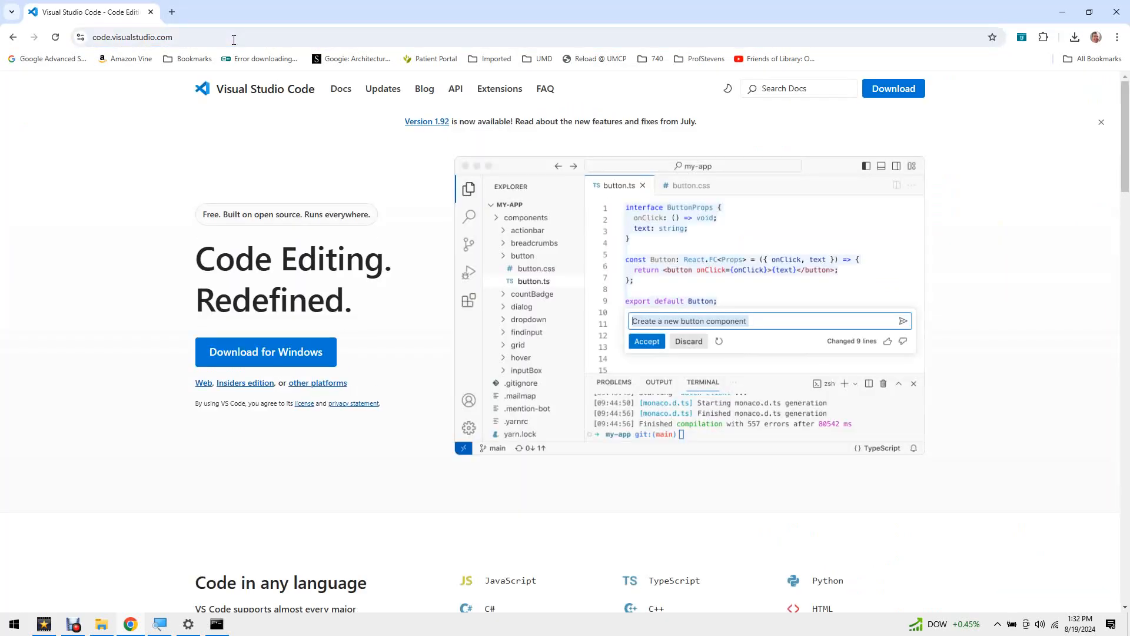
click(258, 356)
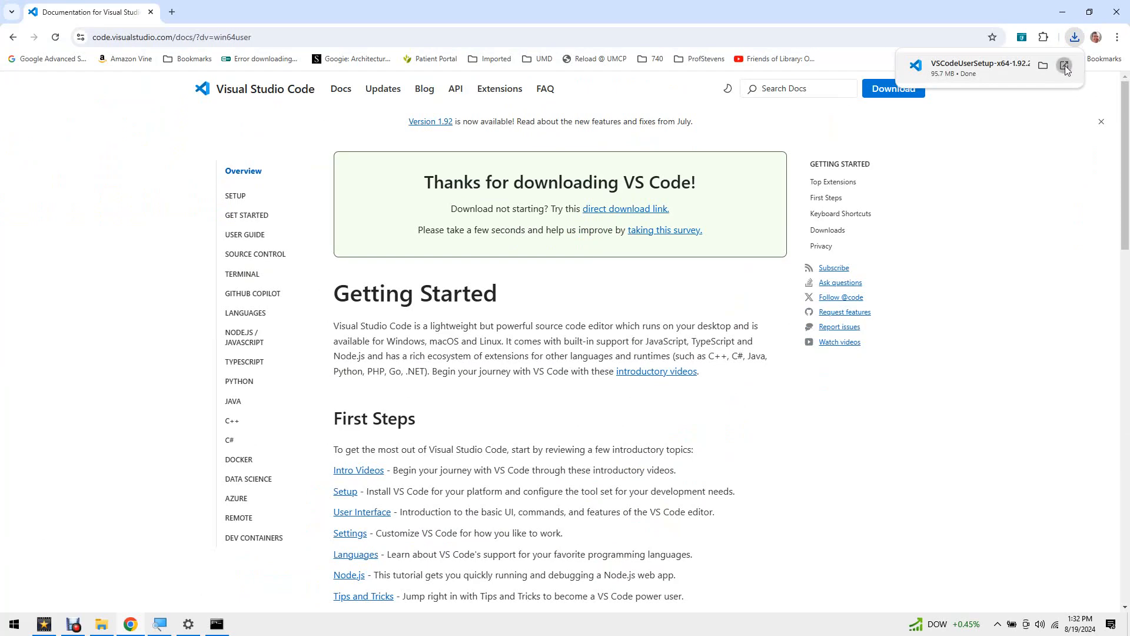
- Run the downloaded installer, accept the license agreement, install with the default options and launch Visual Studio Code
click(1065, 65)
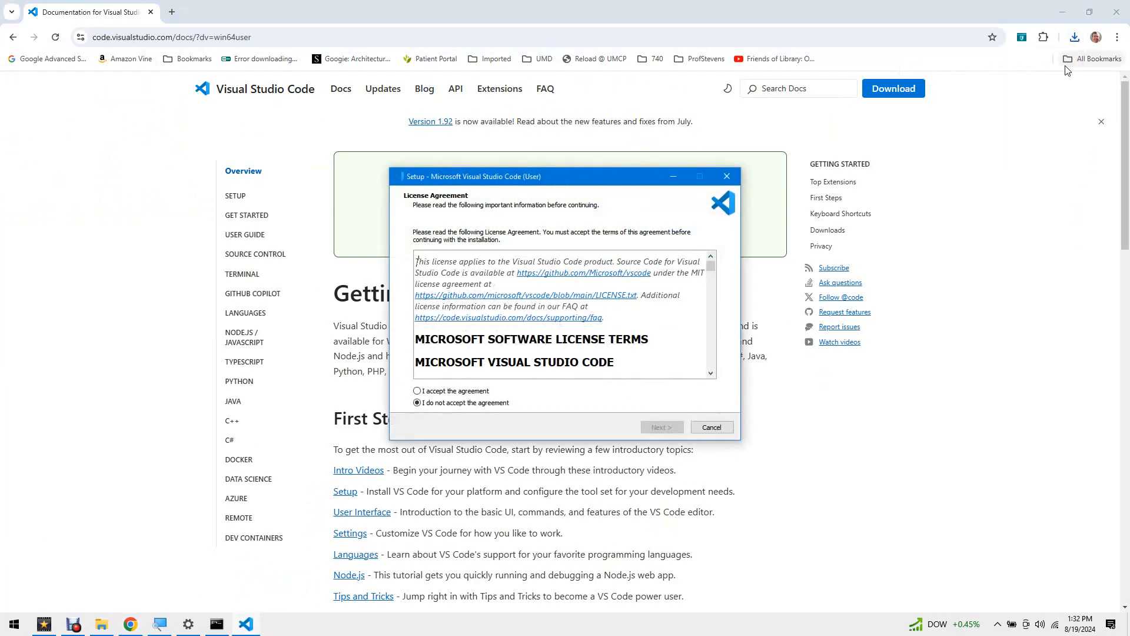
click(432, 392)
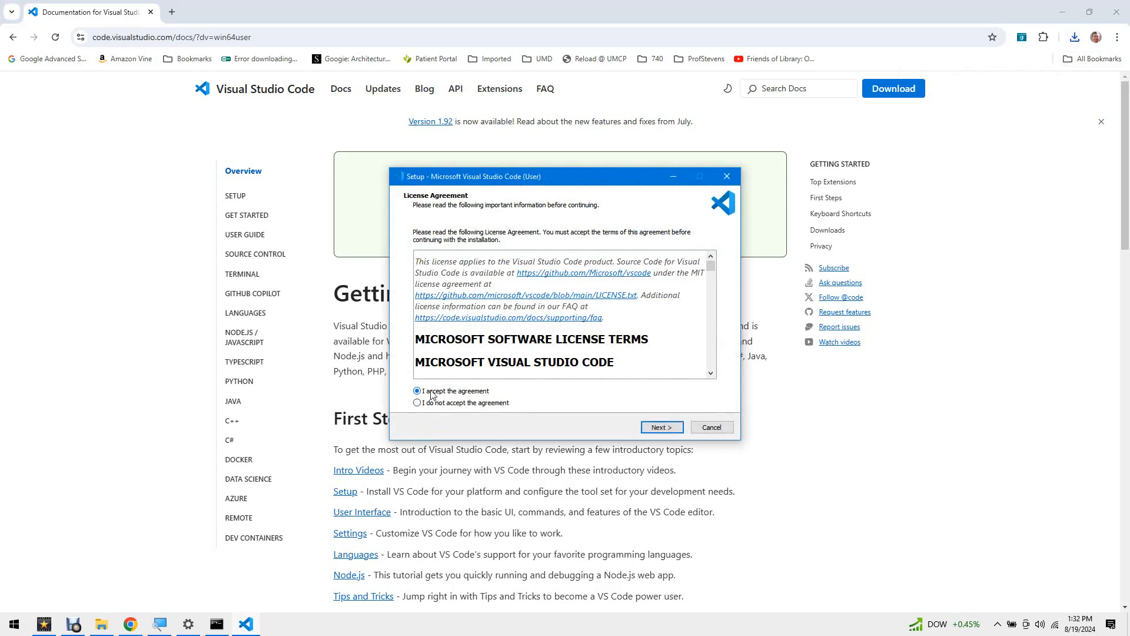
click(658, 428)
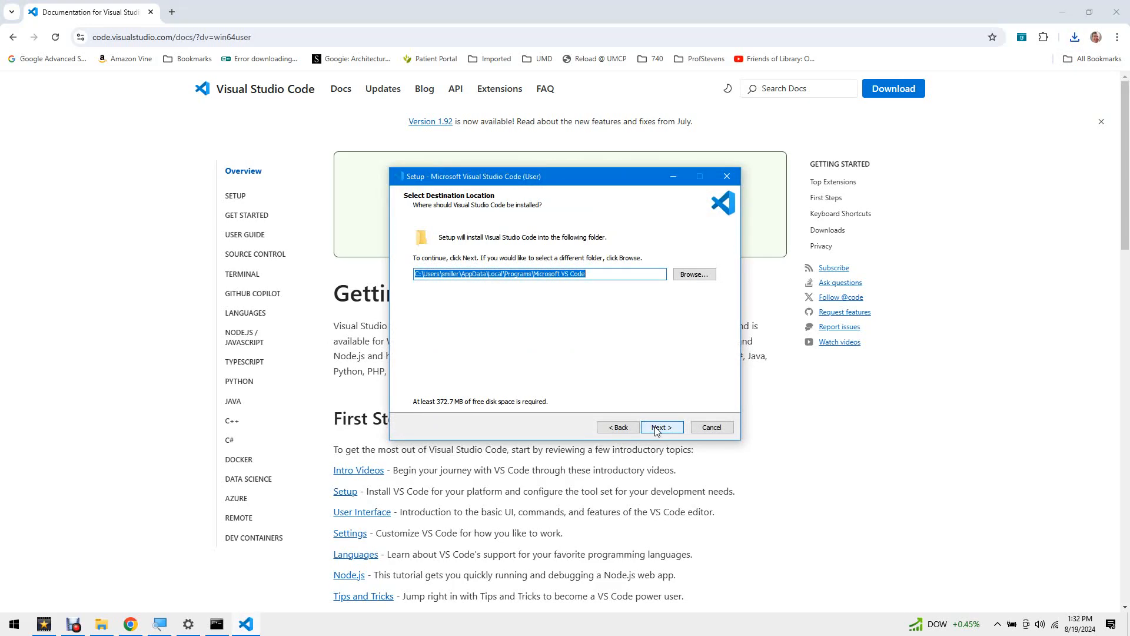
click(658, 428)
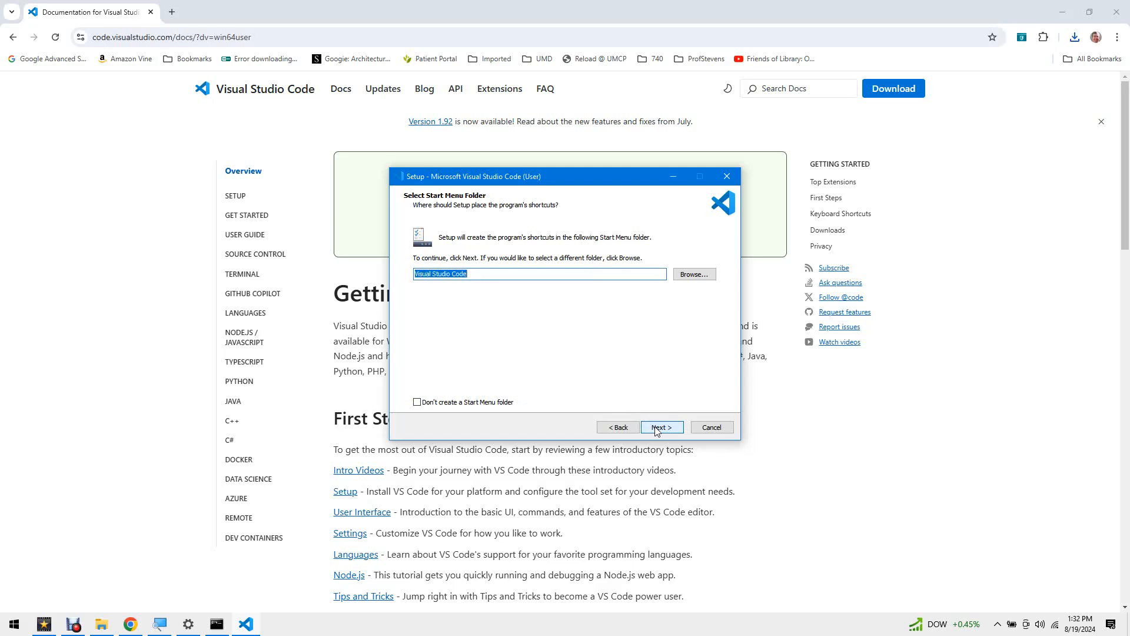
click(657, 428)
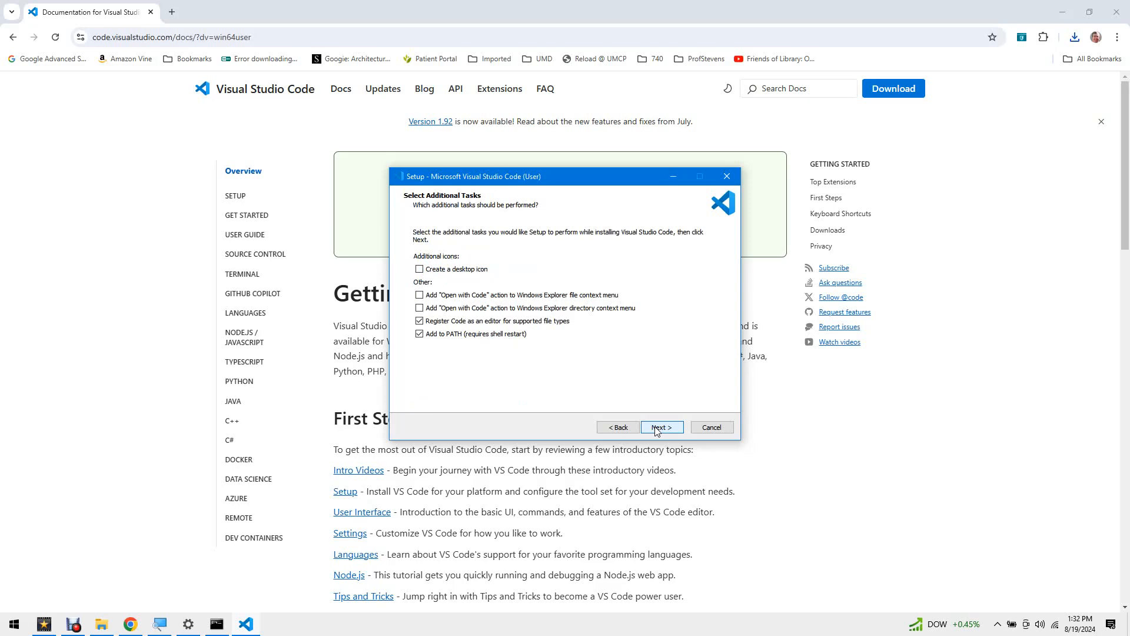
click(658, 429)
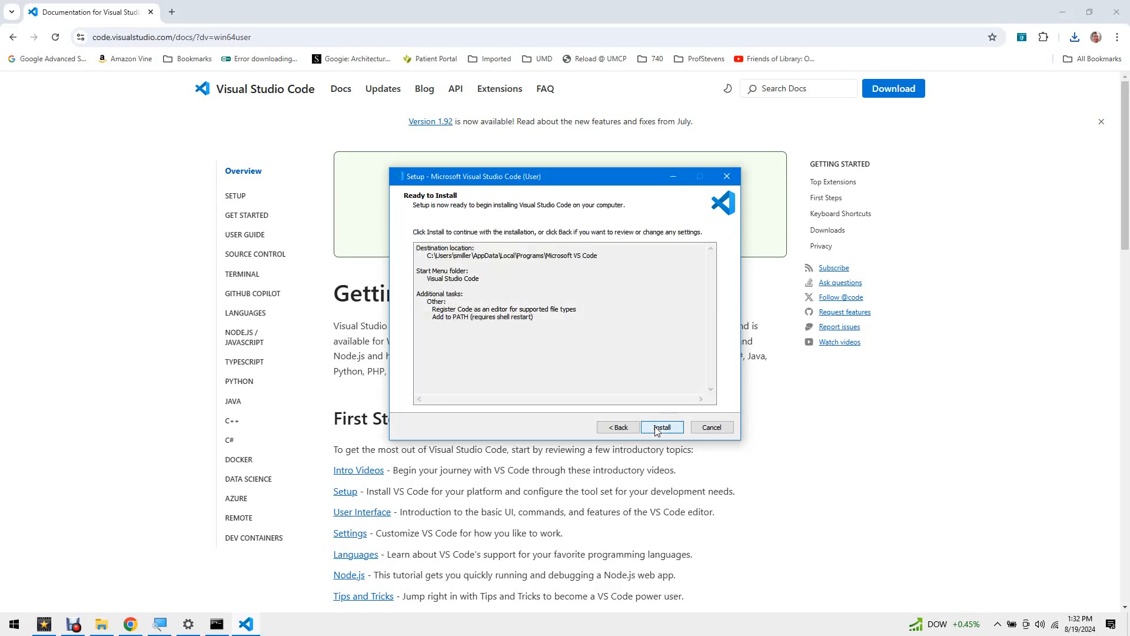
click(656, 427)
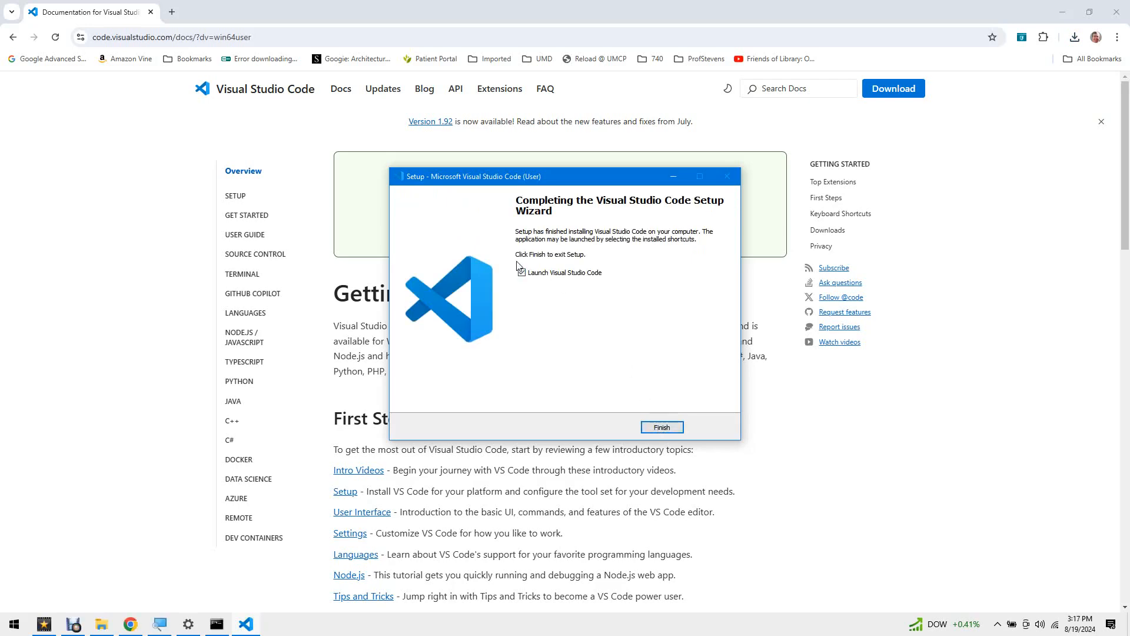
click(664, 428)
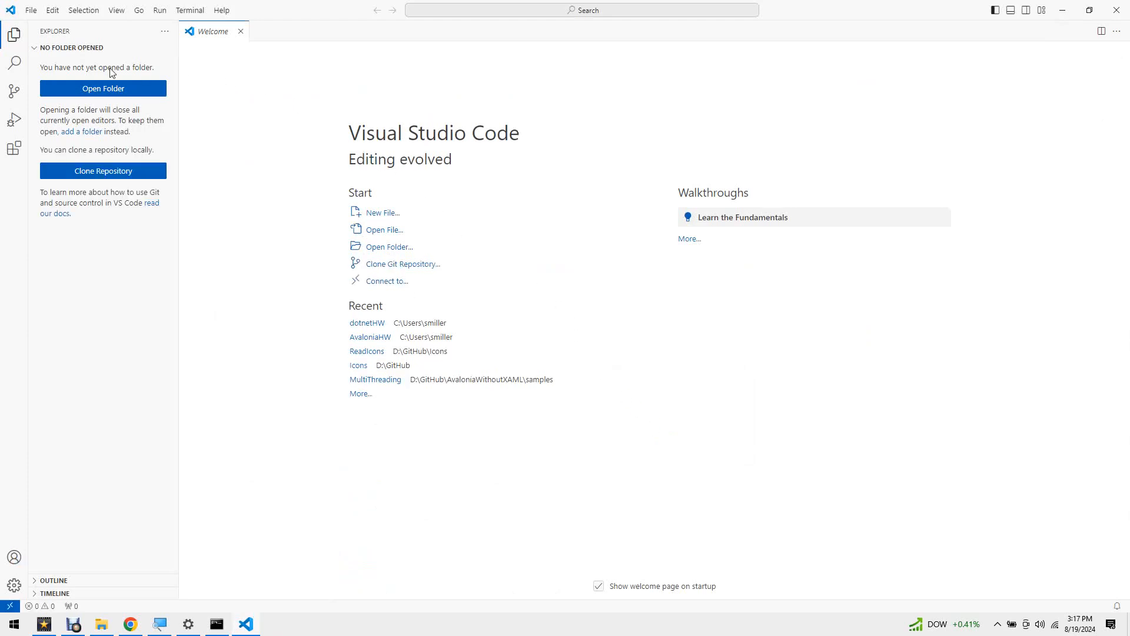
- Open the dotnetHW folder from the user's home directory as the workspace
click(13, 43)
click(13, 43)
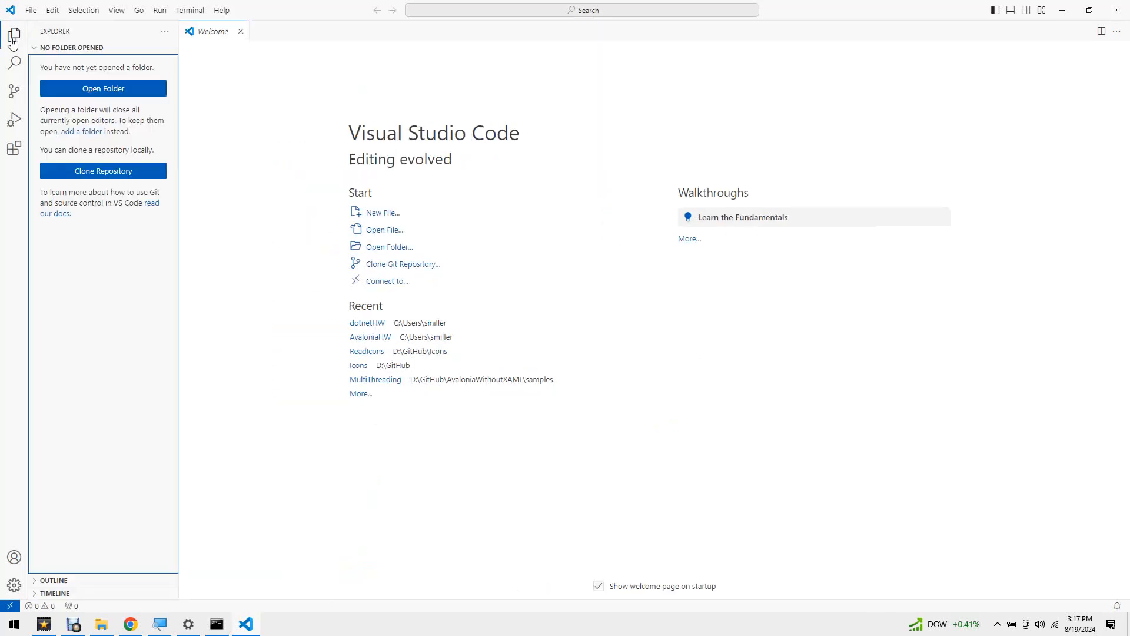
click(13, 43)
click(13, 42)
click(390, 248)
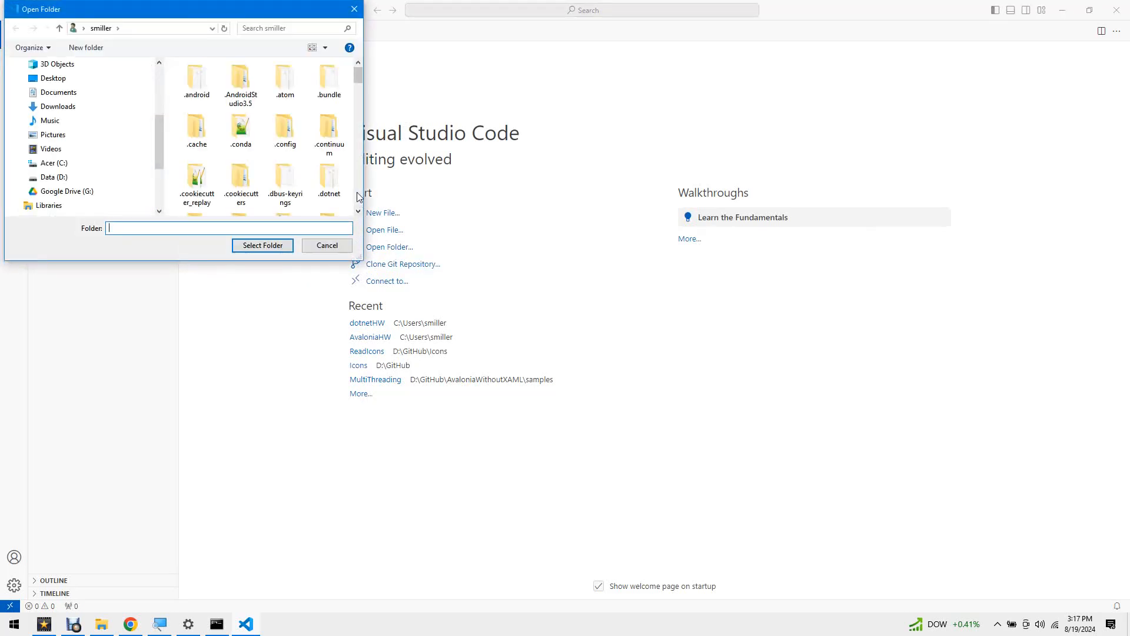
scroll(359, 201, down, 5)
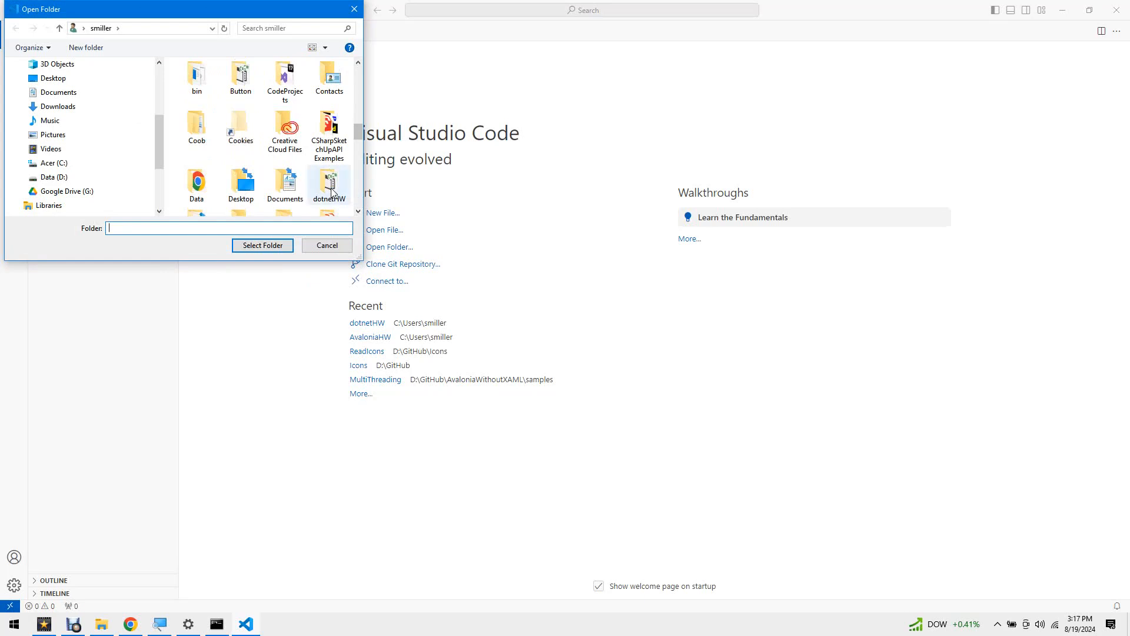
click(331, 187)
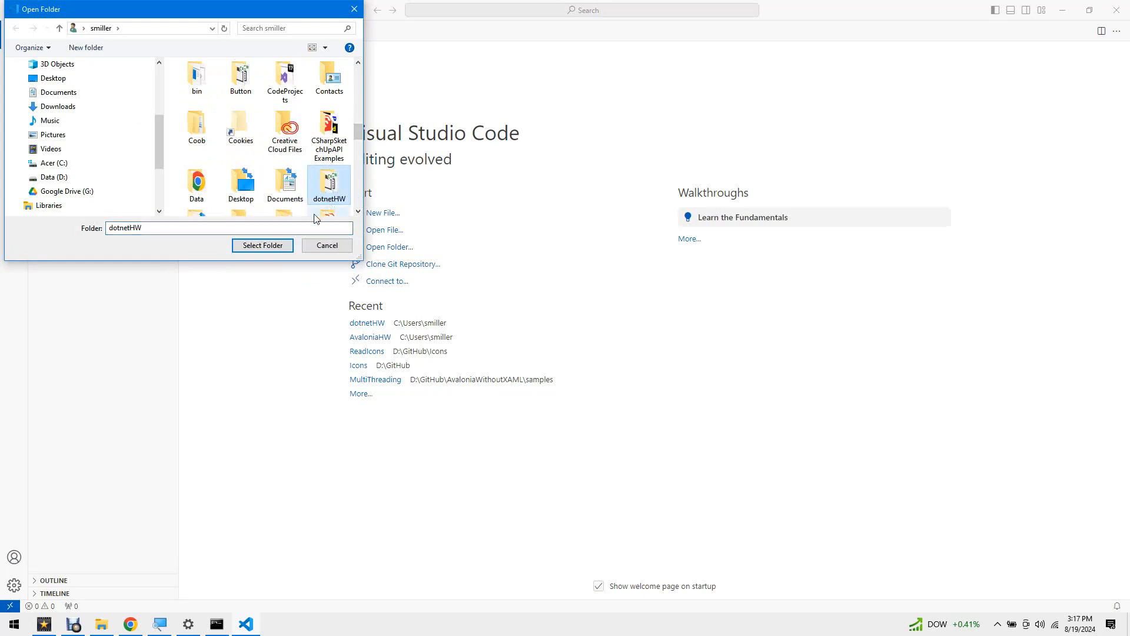
click(272, 248)
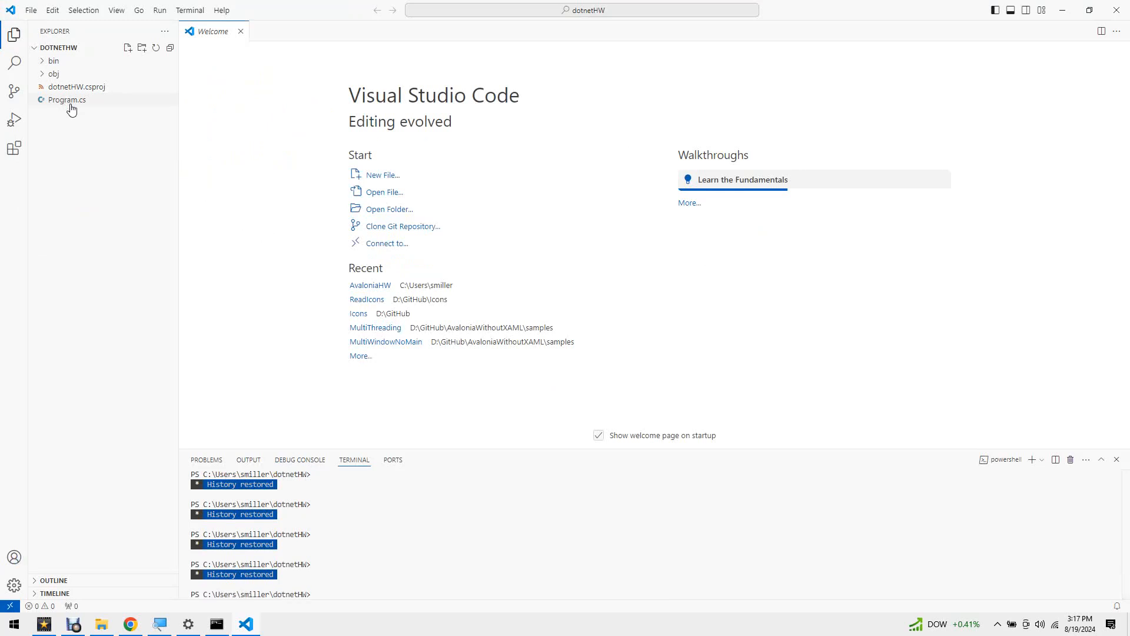
- Open Program.cs and install the recommended C# Dev Kit extension
click(70, 104)
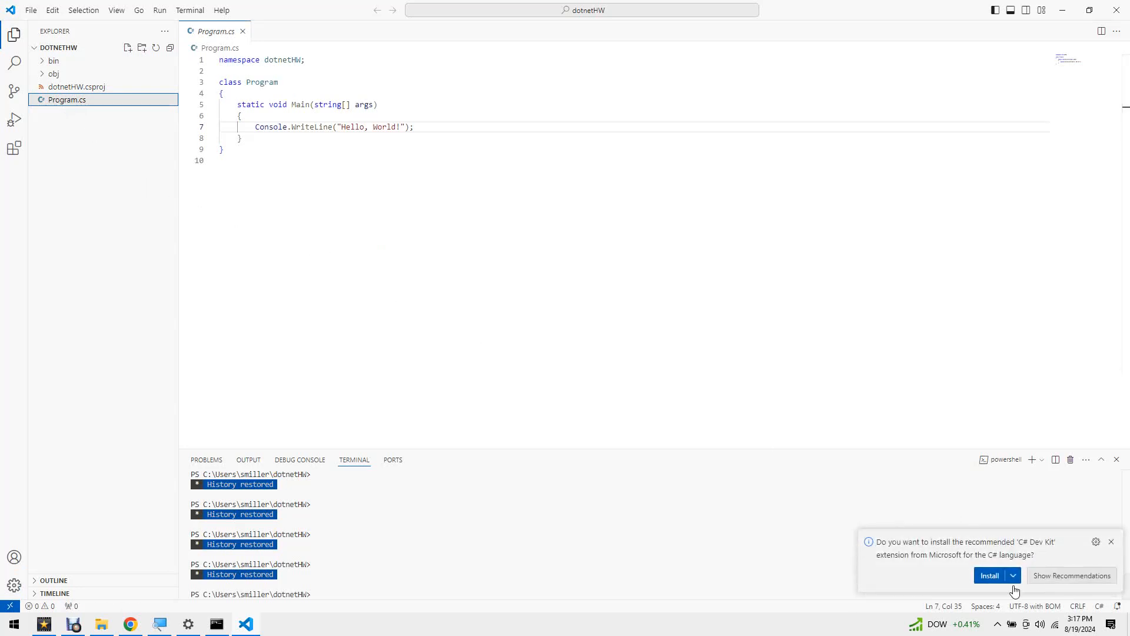
click(989, 576)
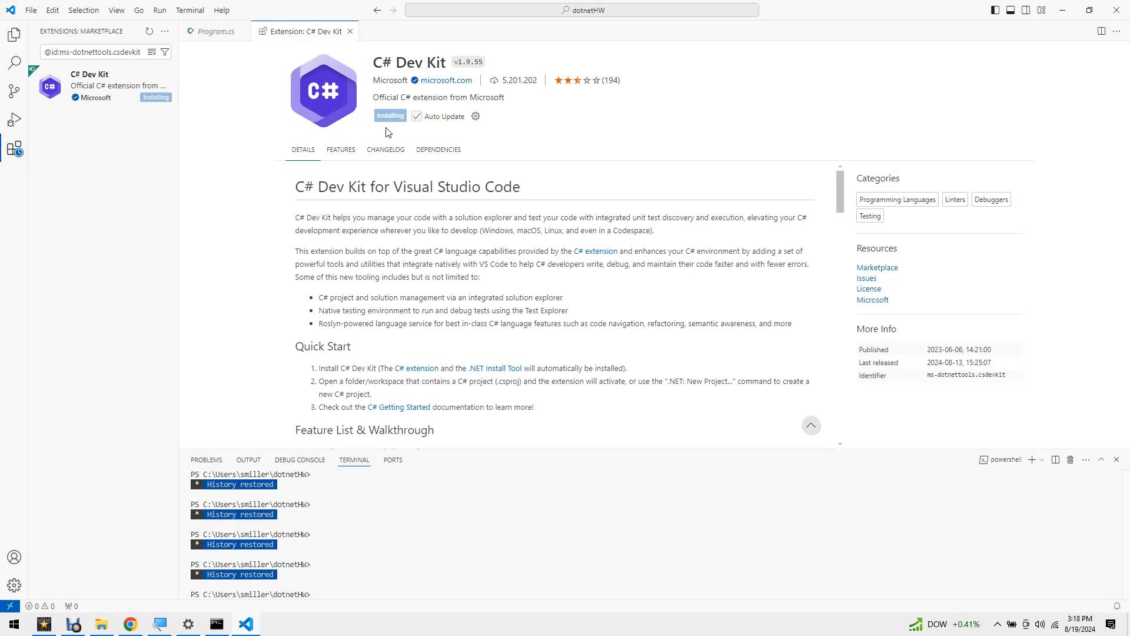
- In Program.cs, change the WriteLine message to "Hello, Visual Studio Code World!"
click(213, 33)
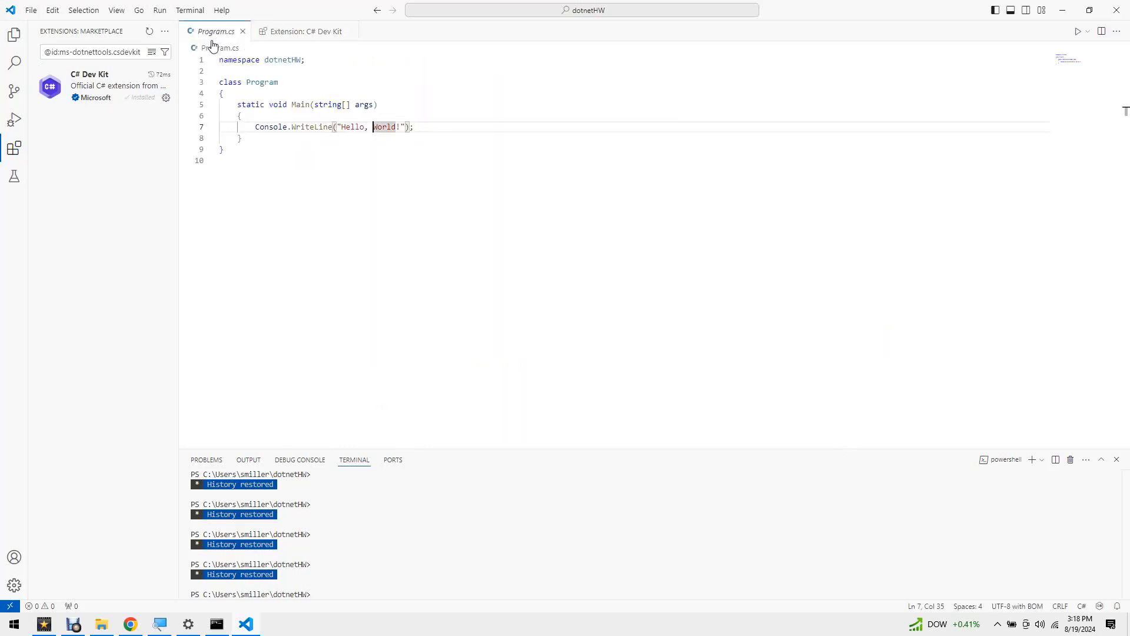
click(369, 127)
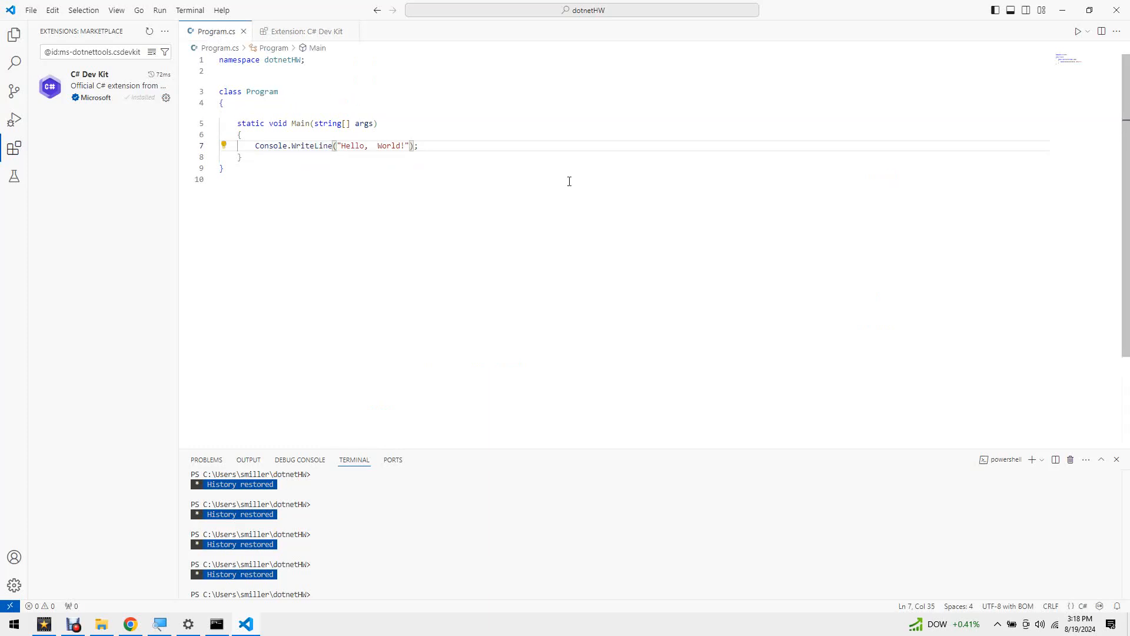
text(Visual Su)
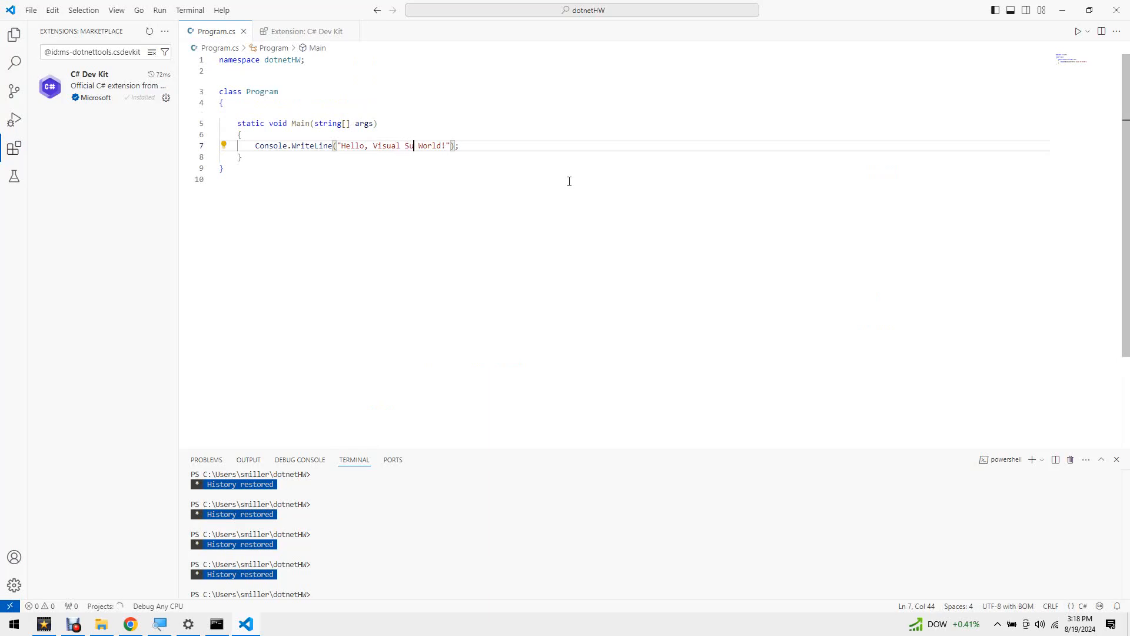
key(BackSpace)
text(tudio Code)
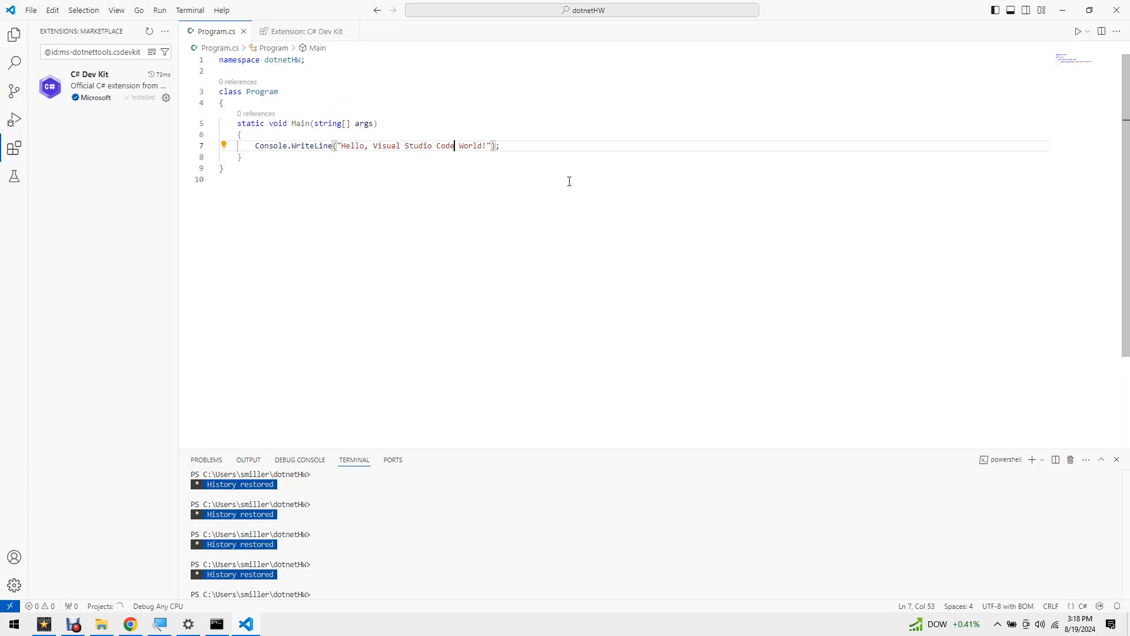
- Run "Debug: Select and Start Debugging" with the C#: dotnetHW configuration and highlight the greeting in the debug output
key(ctrl+shift+p)
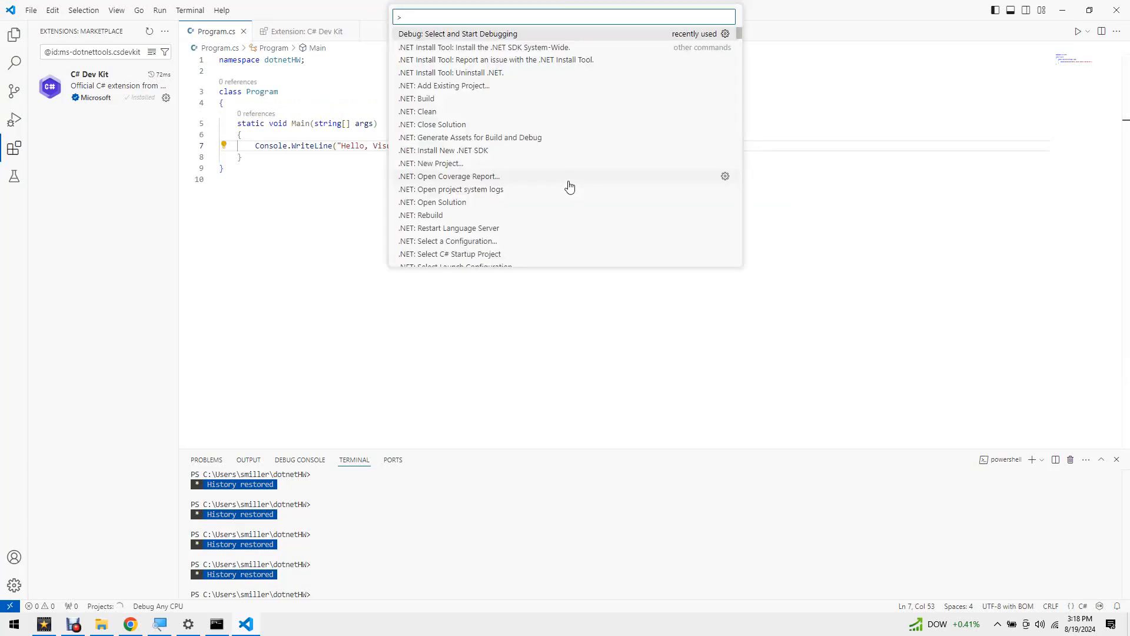
text(Debu)
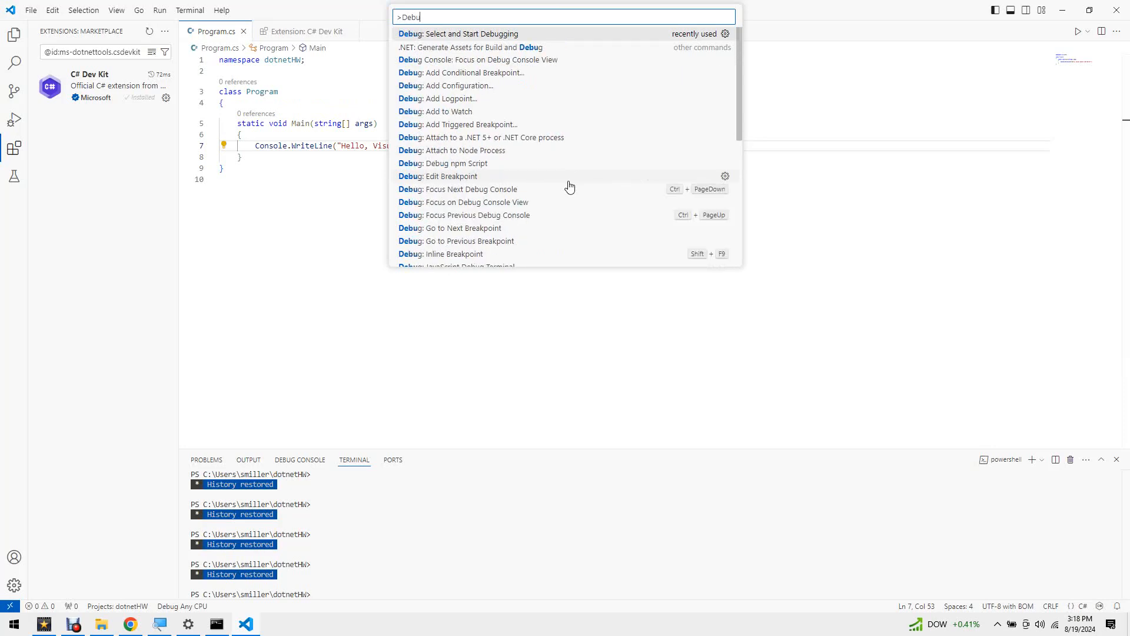
text(g: Sele)
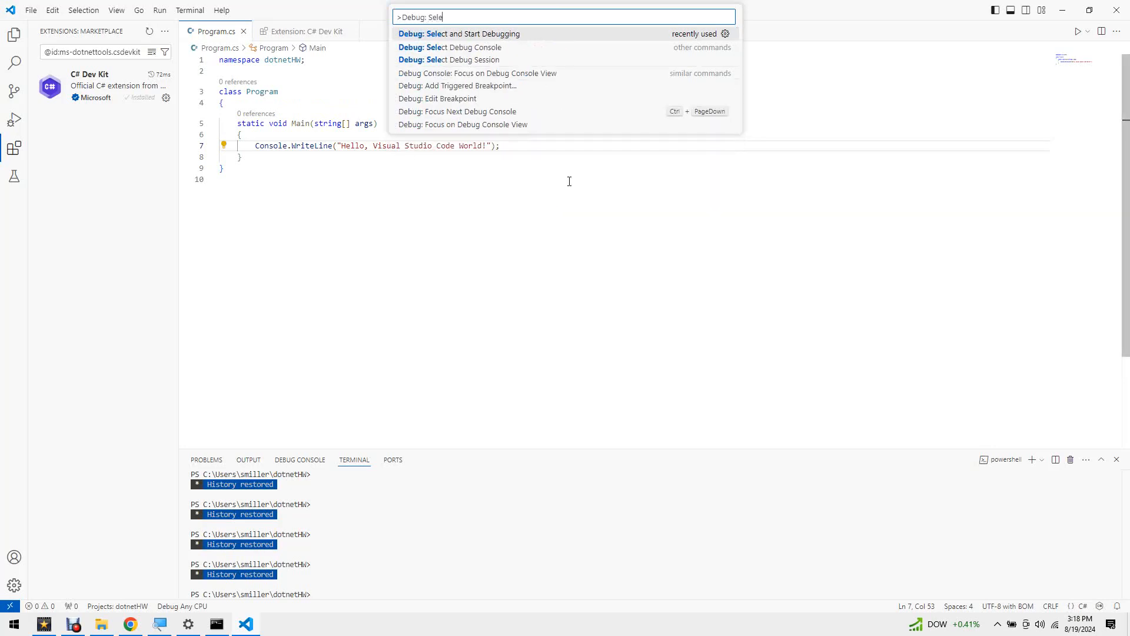
text(ct and Start)
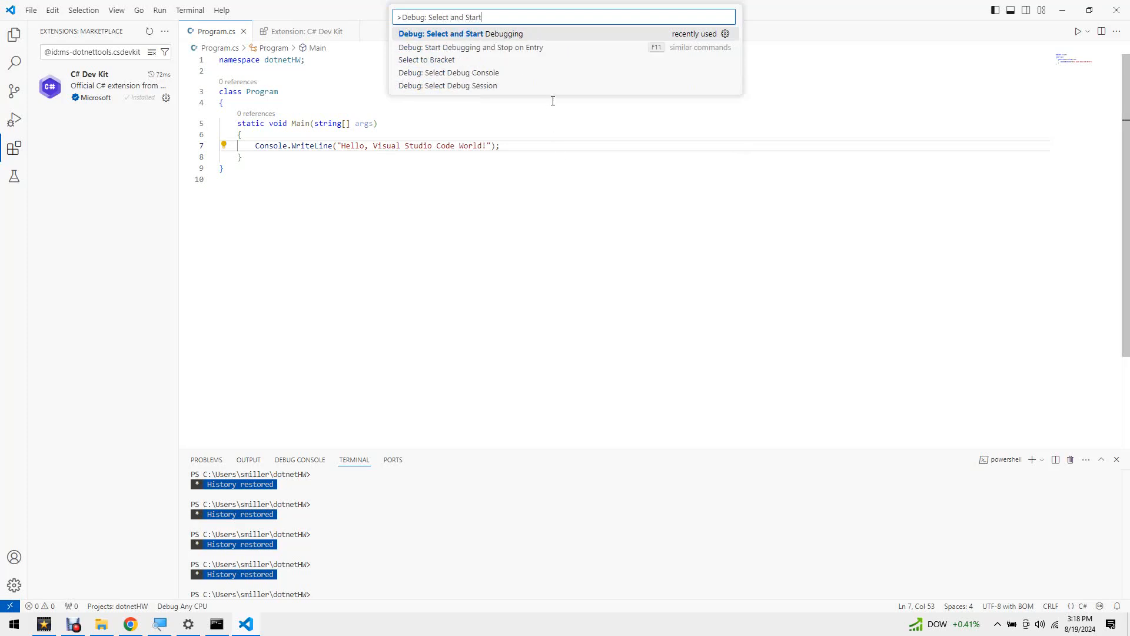
click(496, 35)
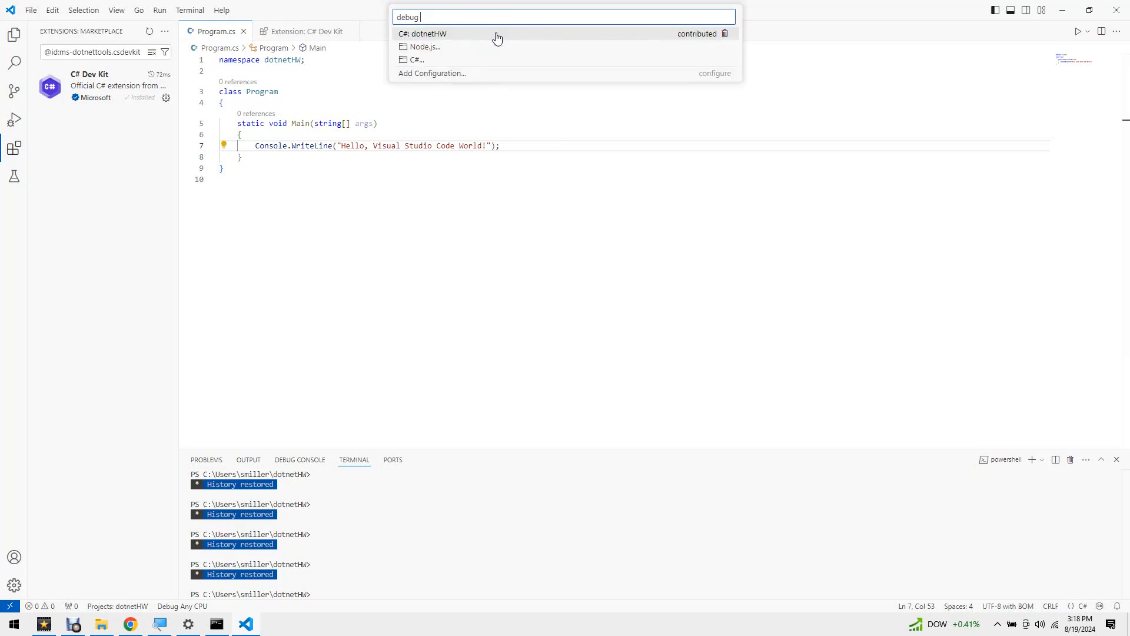
click(430, 37)
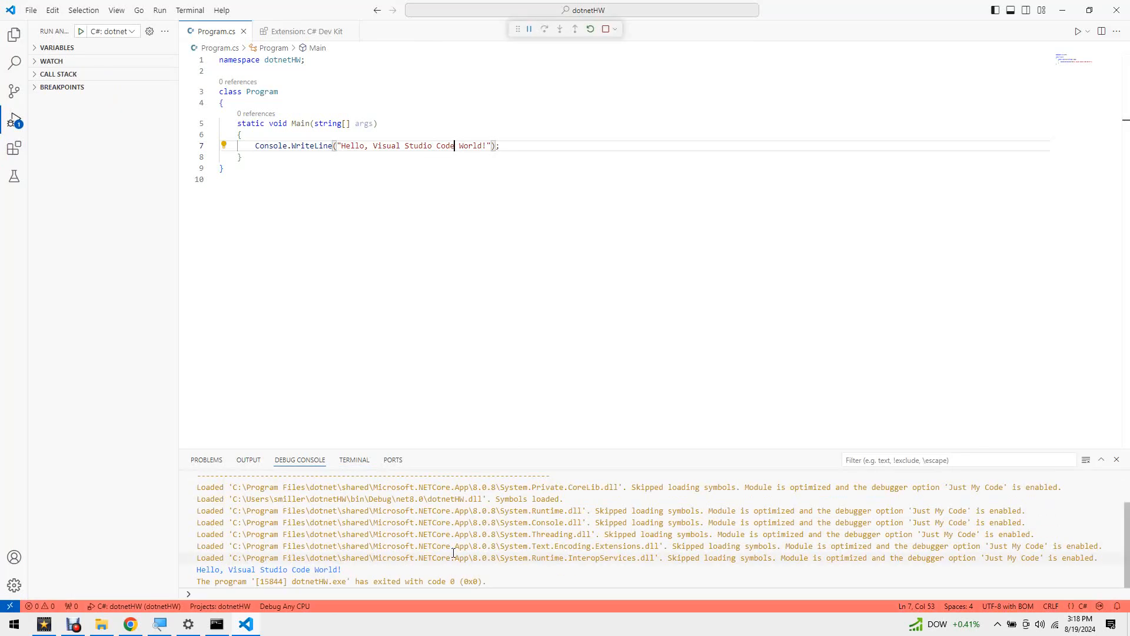
double_click(288, 570)
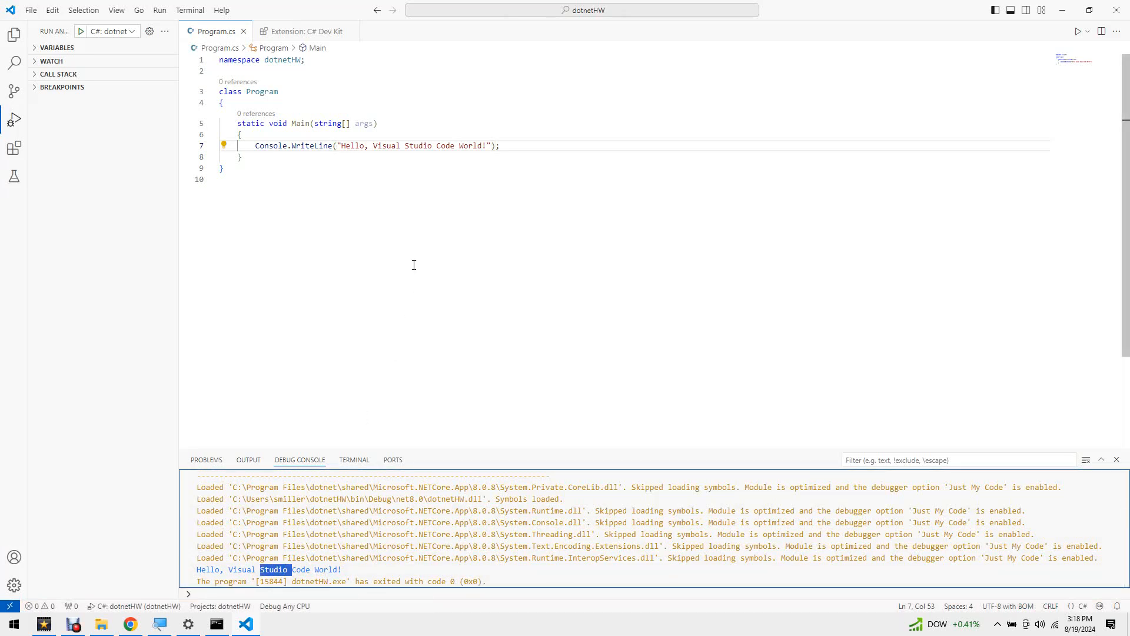
- Add the word Again after World so the WriteLine message reads "Hello, Visual Studio Code World Again!"
click(457, 147)
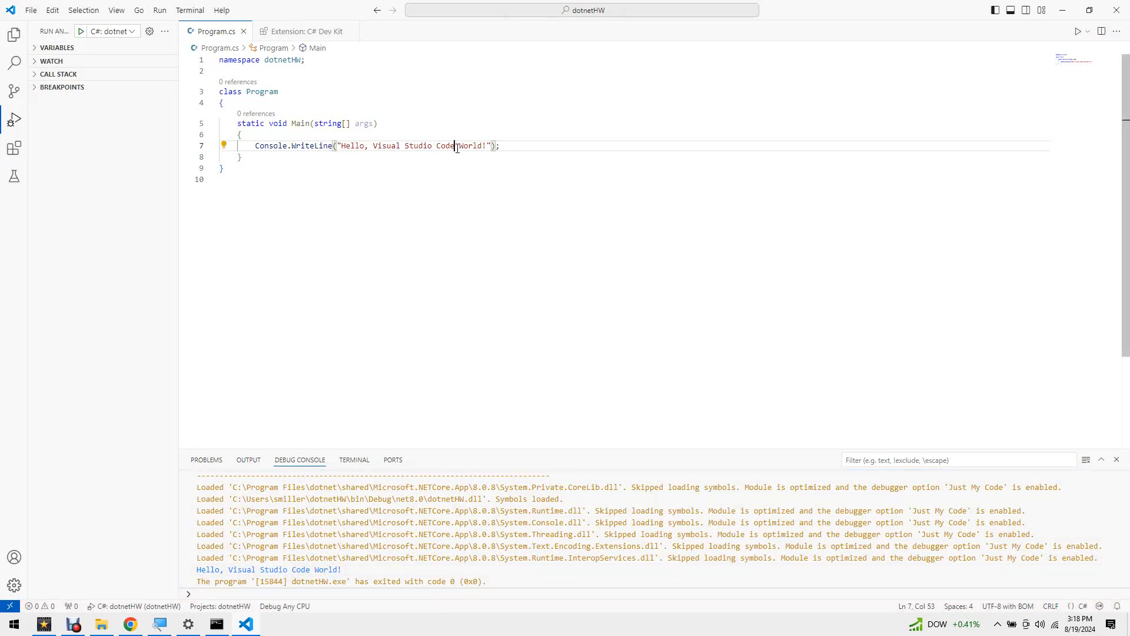
click(482, 146)
text(Again)
- Check the Auto Save setting, rerun the program in the debugger and highlight Again in the output
click(52, 12)
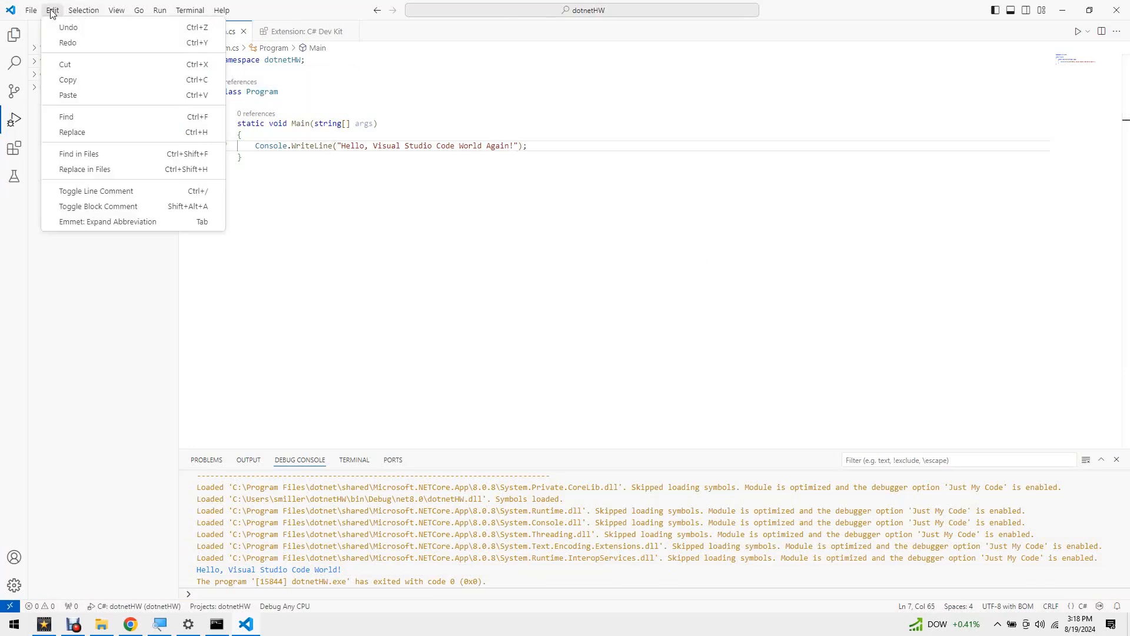
mouse_move(33, 12)
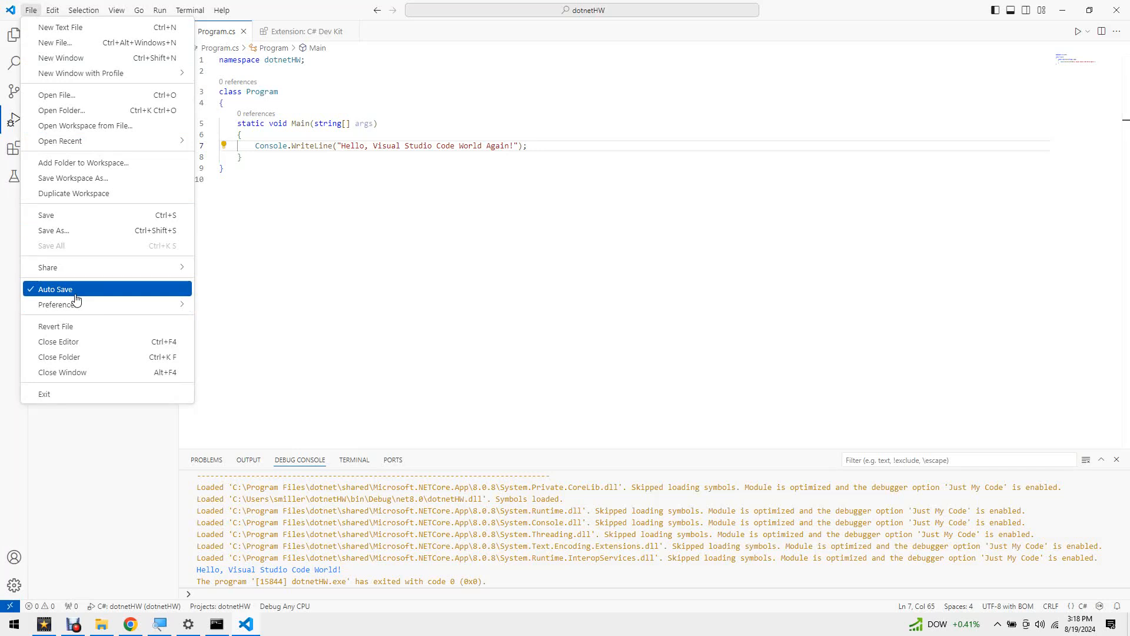
click(374, 337)
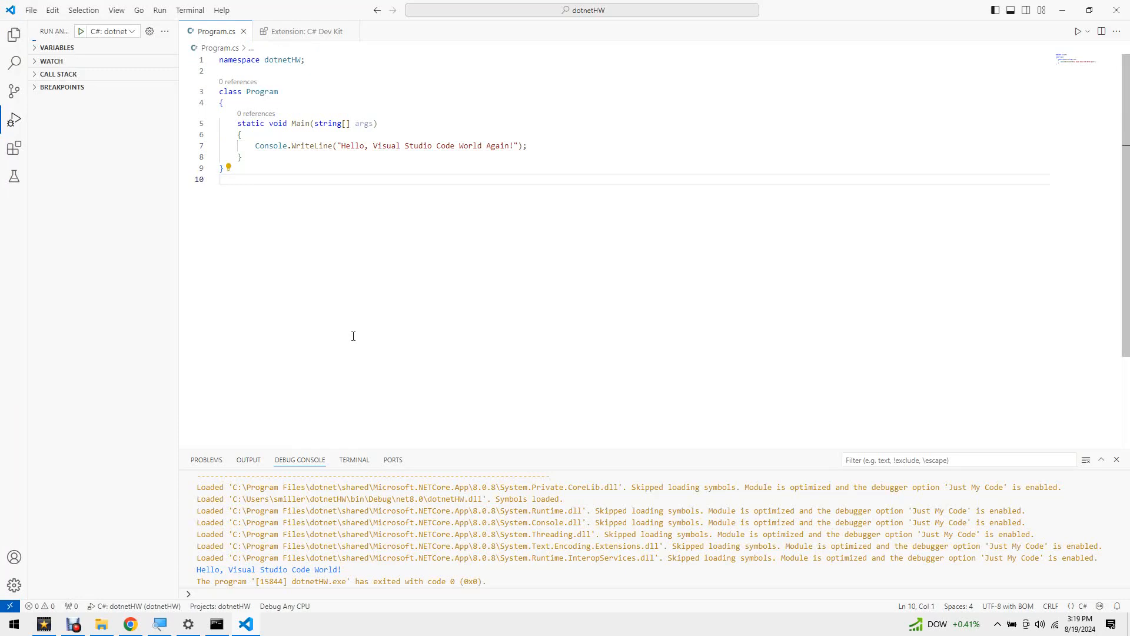
key(F5)
double_click(351, 570)
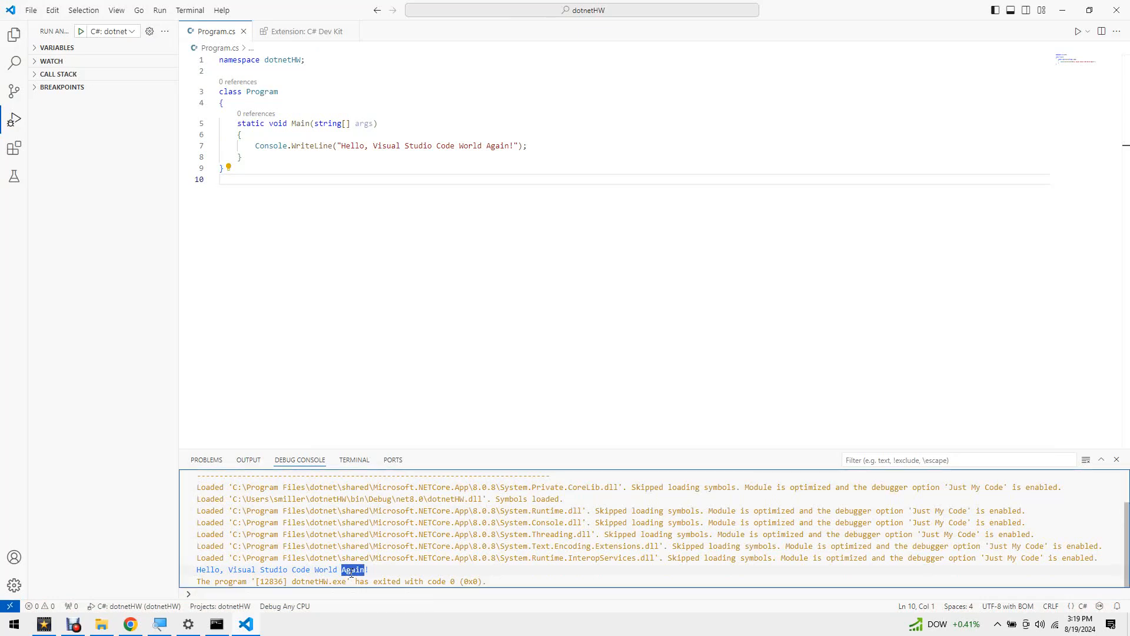